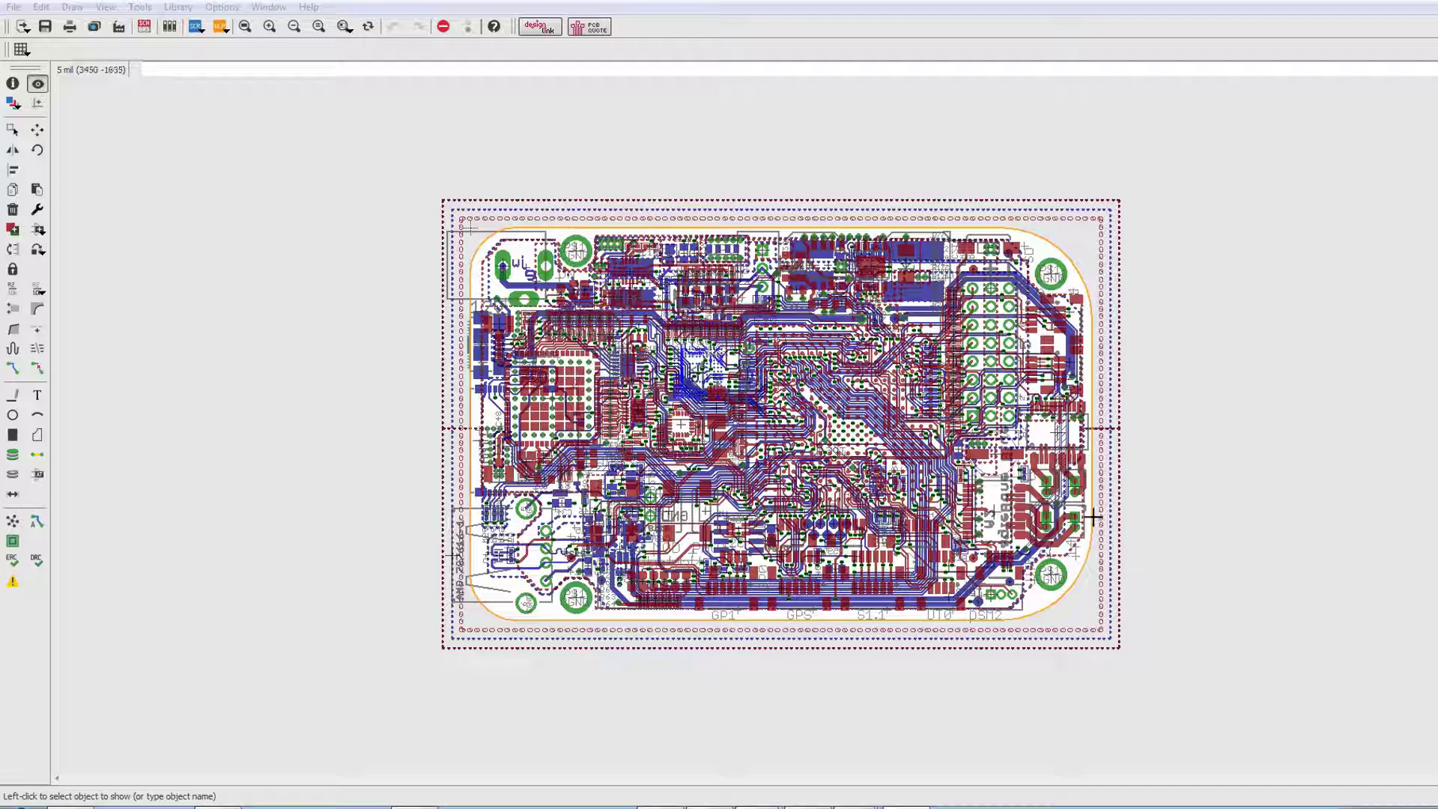
# Step: Review the enabled extensions in the user interface settings, accept them, and open the board's Manufacturing preview
pyautogui.click(748, 44)
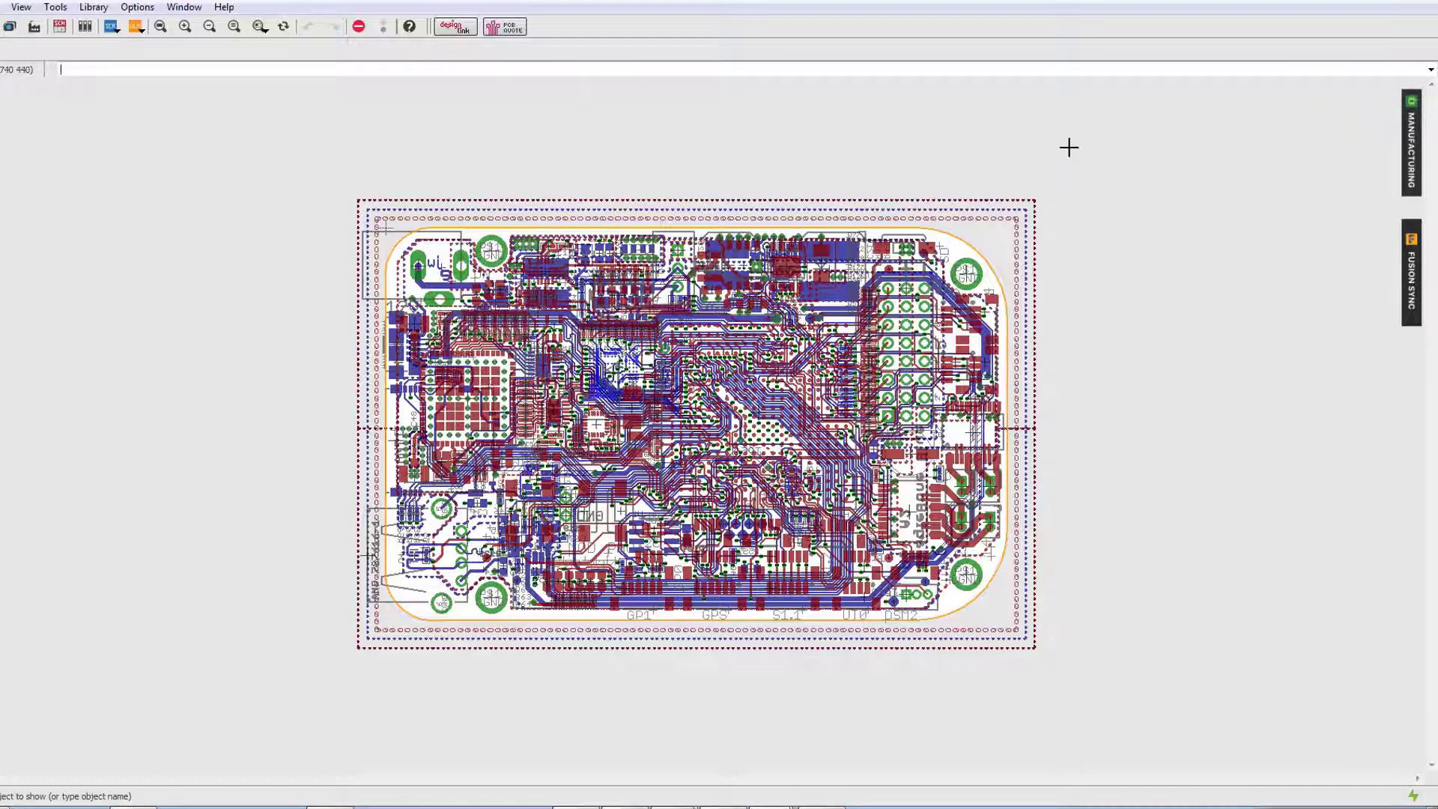
pyautogui.click(135, 7)
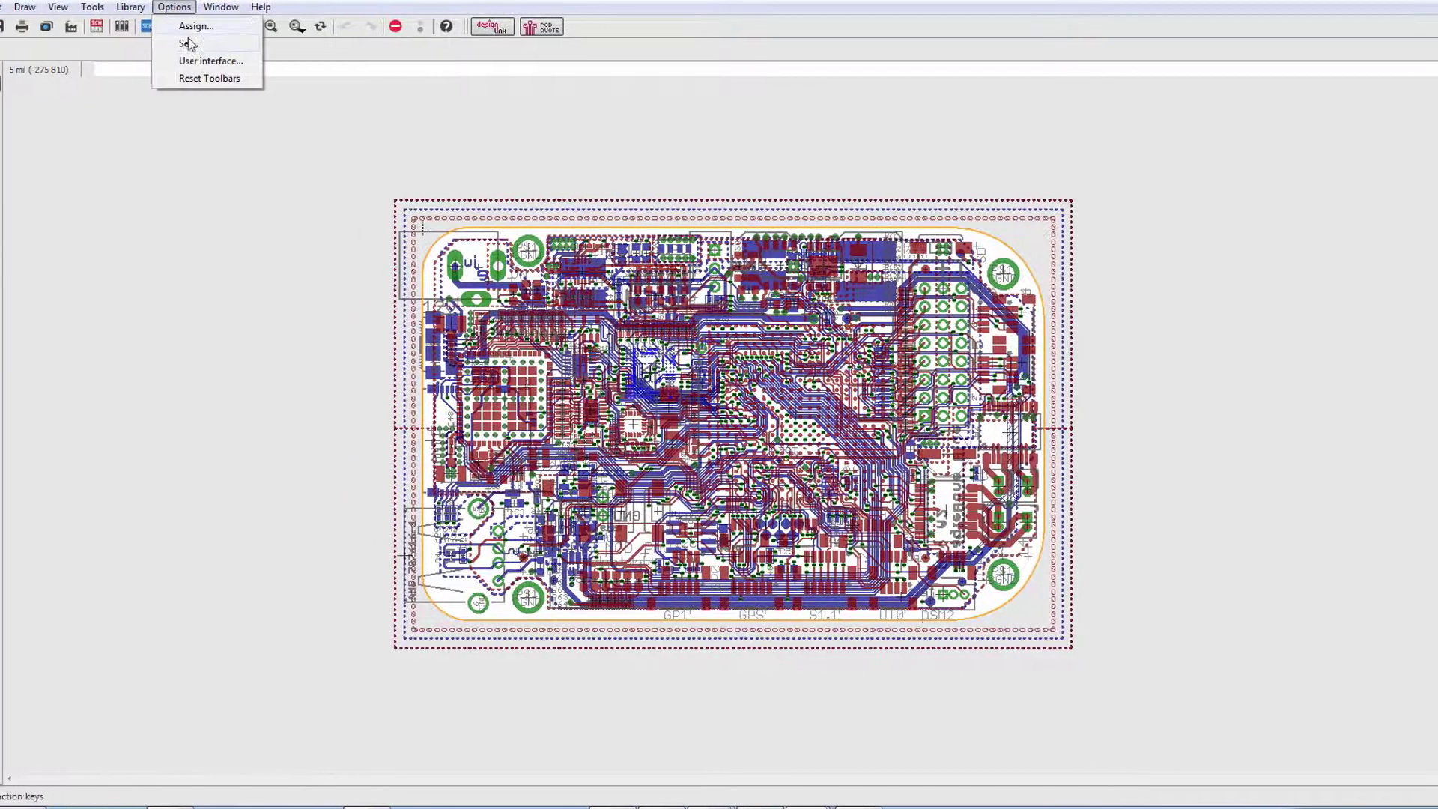
pyautogui.click(159, 63)
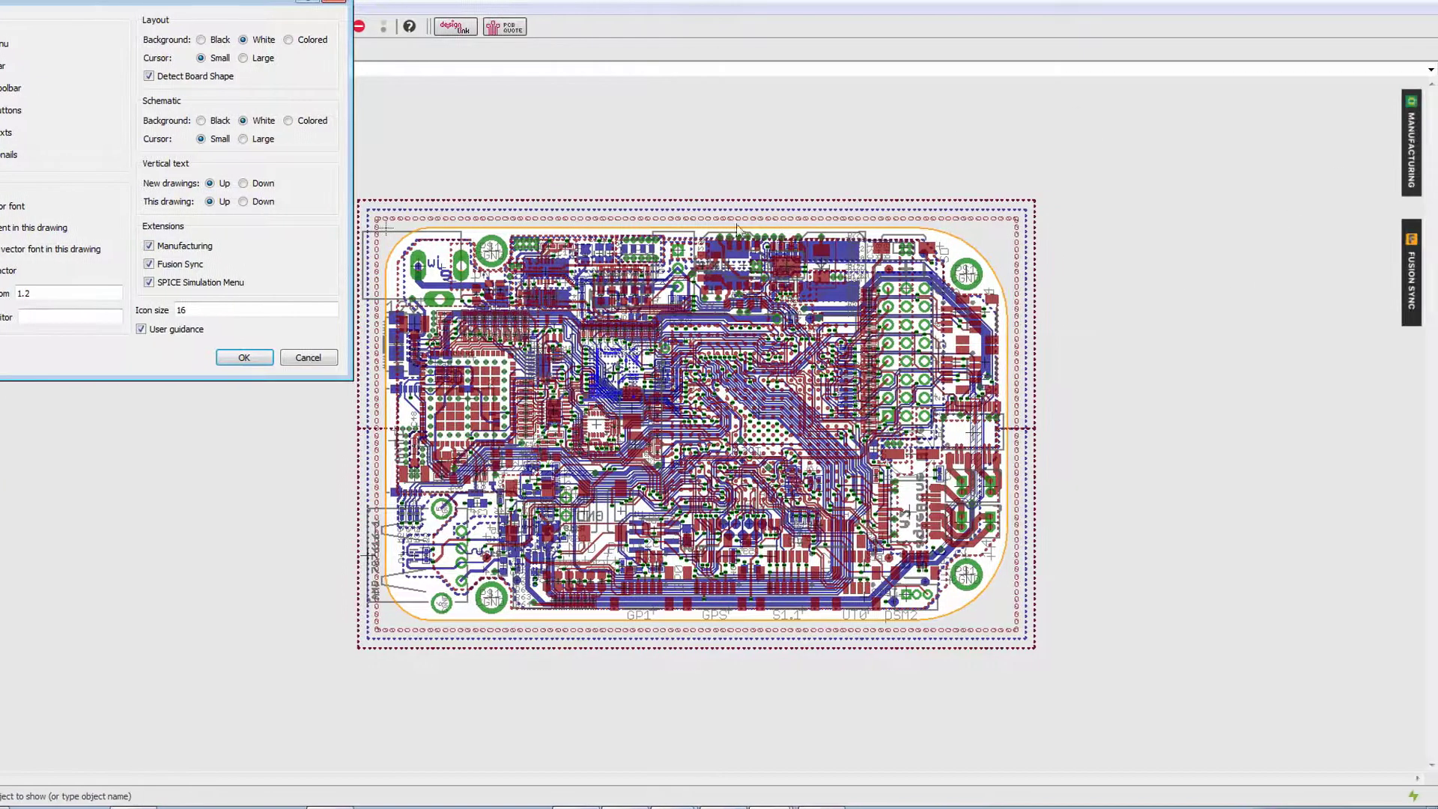
pyautogui.click(243, 358)
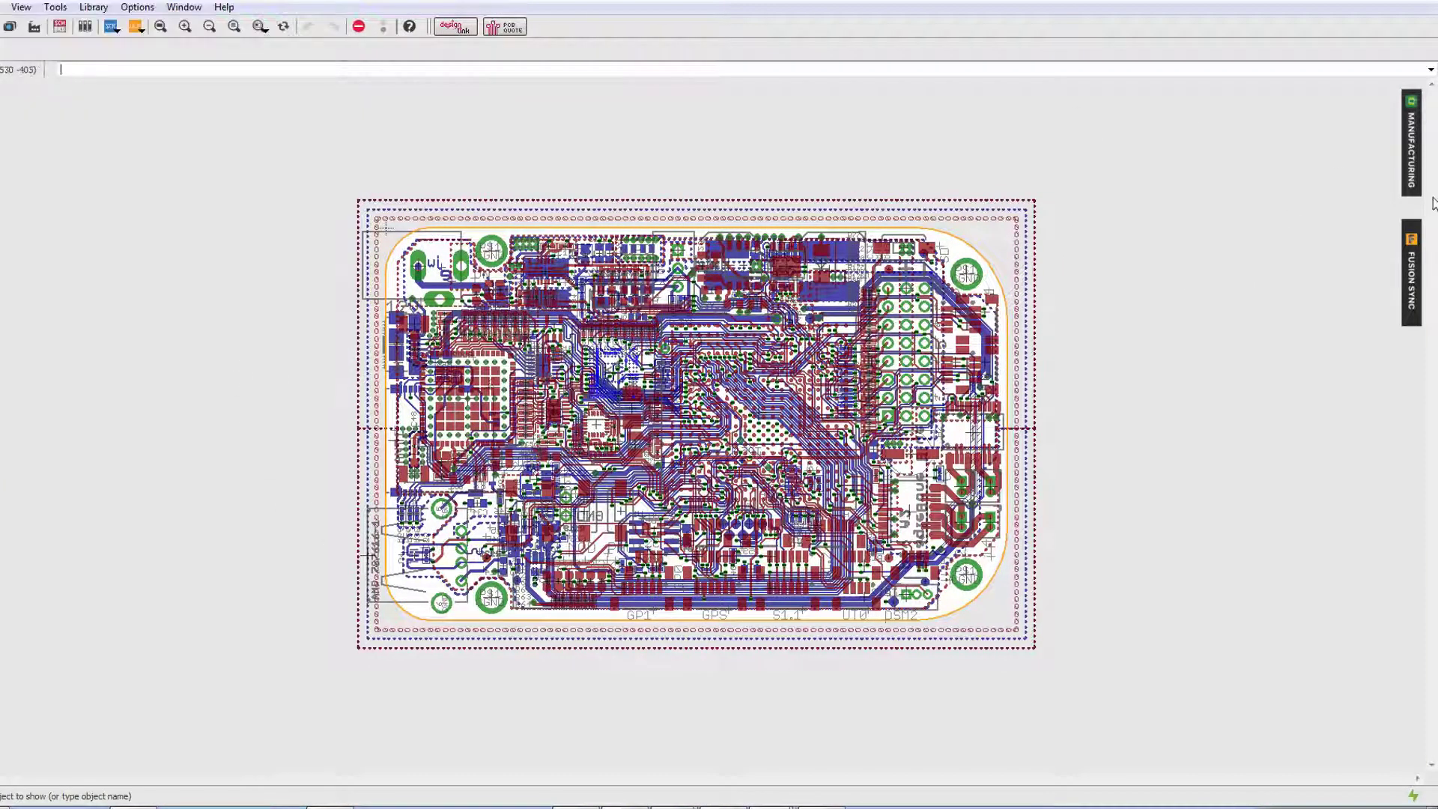
pyautogui.click(1412, 150)
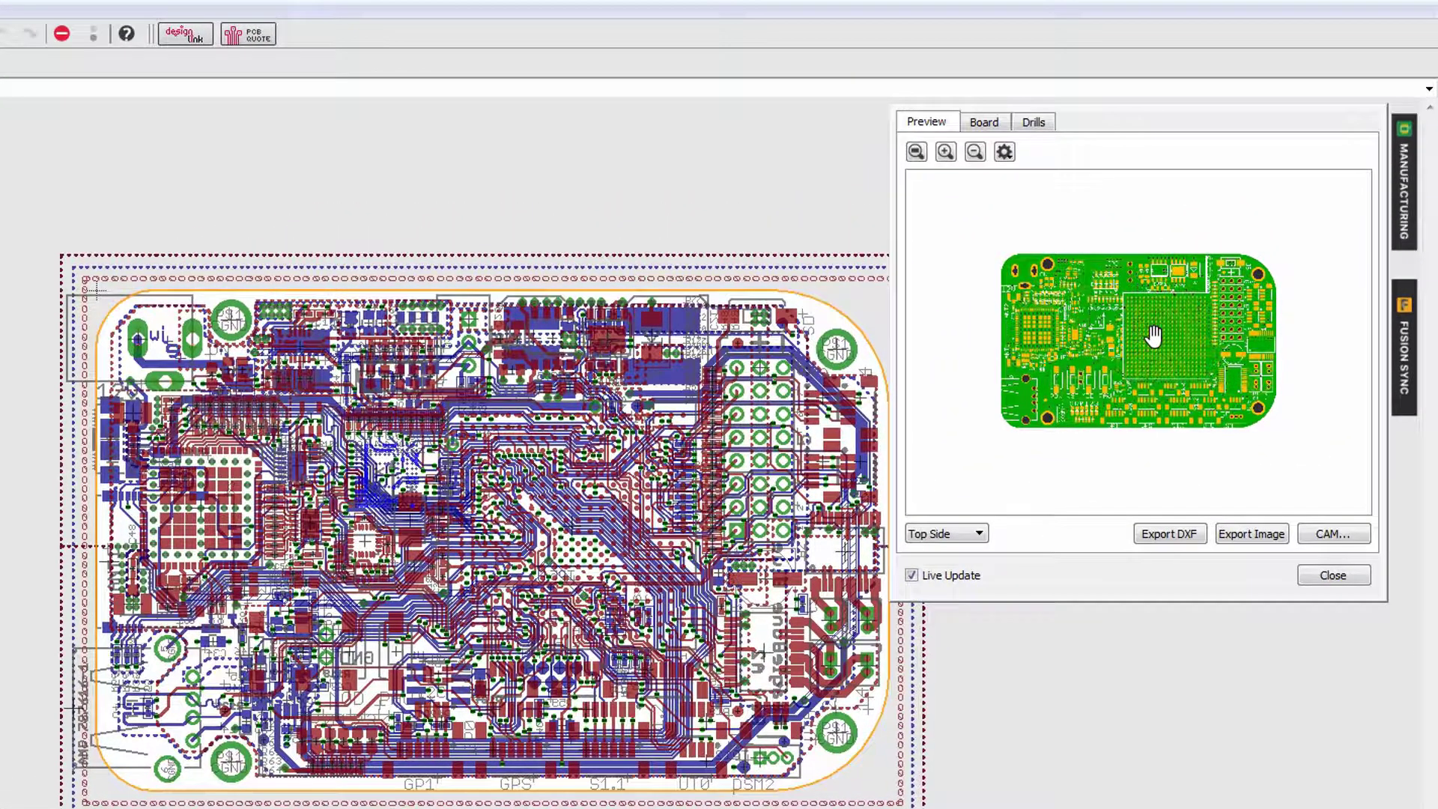
# Step: View the bottom side and the drills of the board in the manufacturing preview, and return to the top side
pyautogui.scroll(1, 1153, 337)
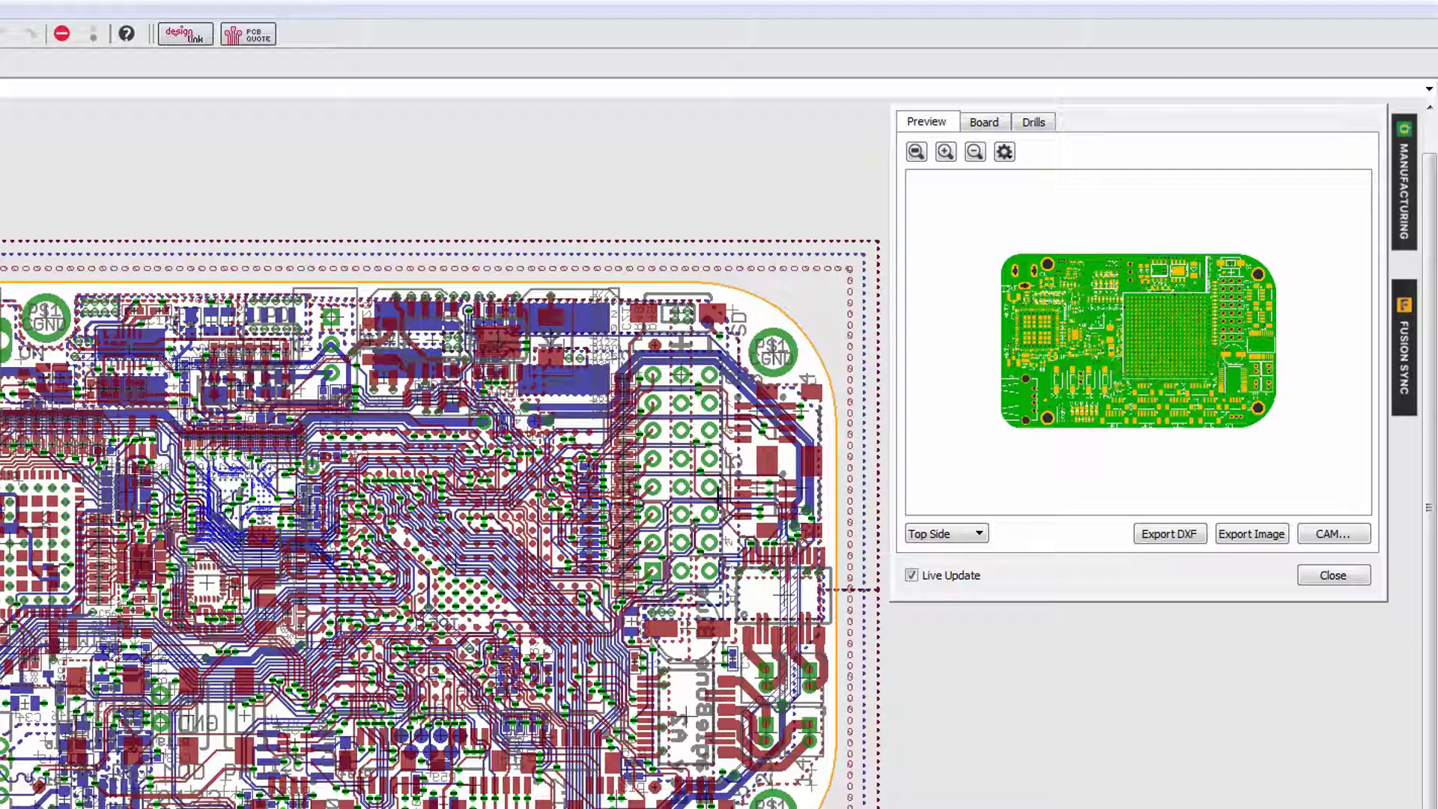
pyautogui.scroll(1, 369, 606)
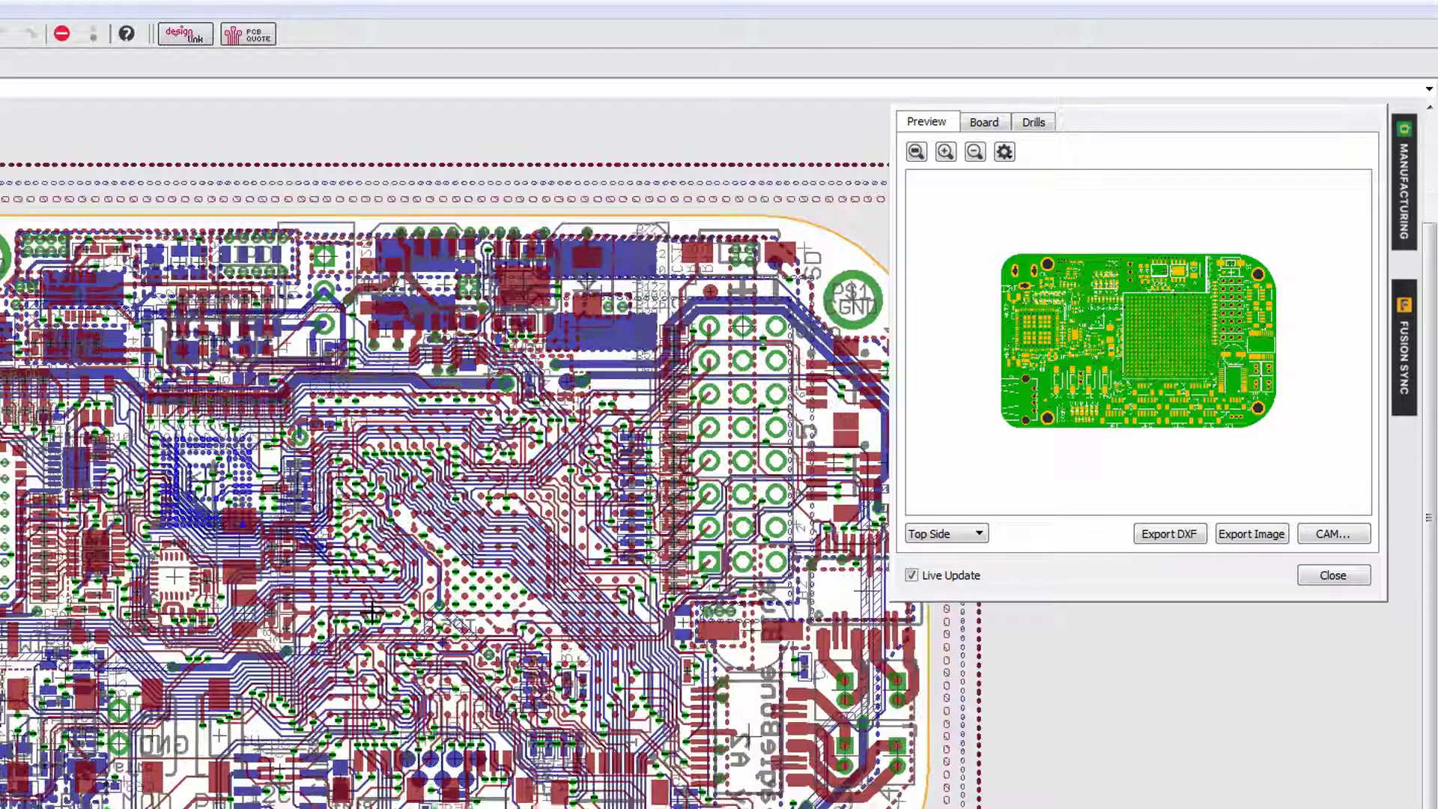
pyautogui.scroll(3, 372, 610)
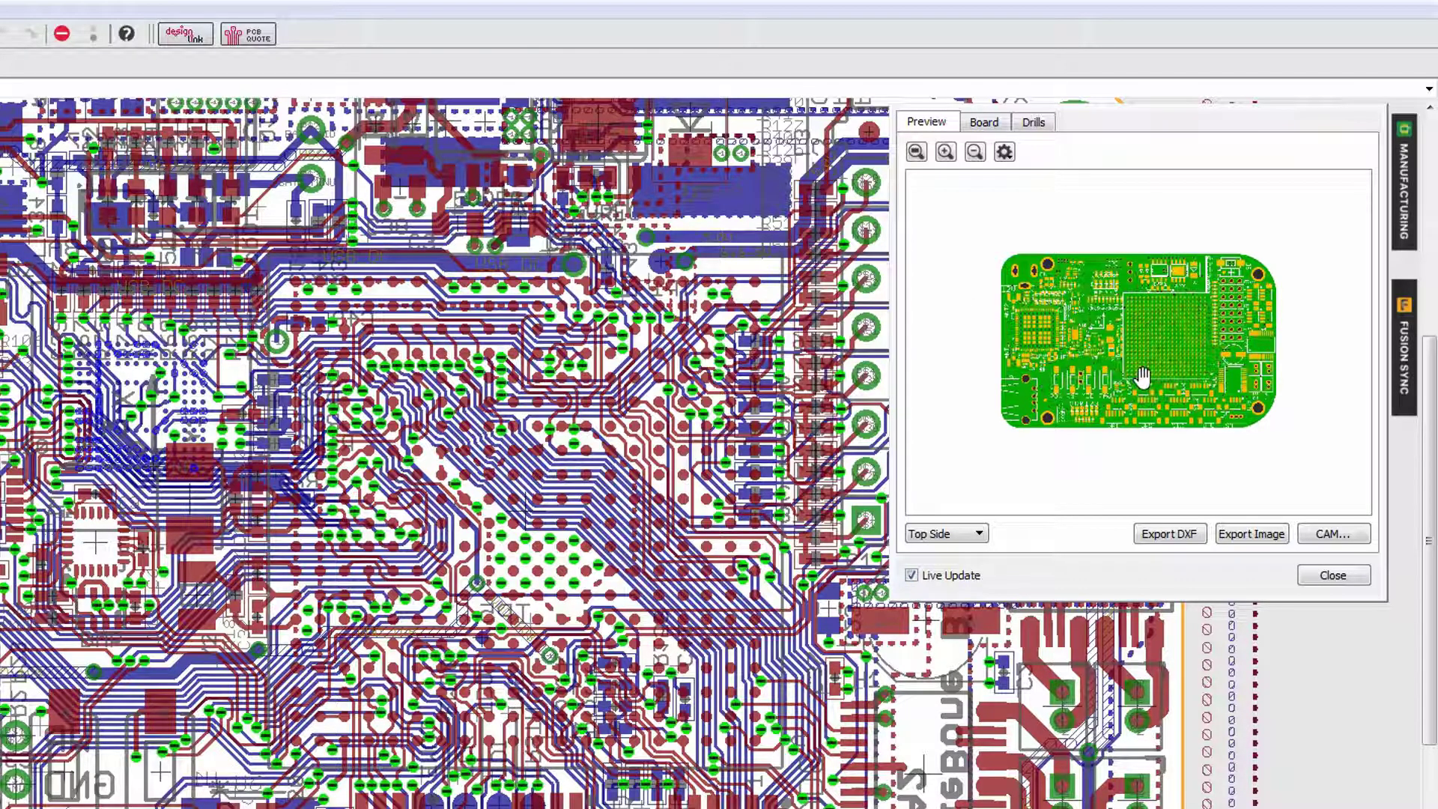
pyautogui.click(973, 533)
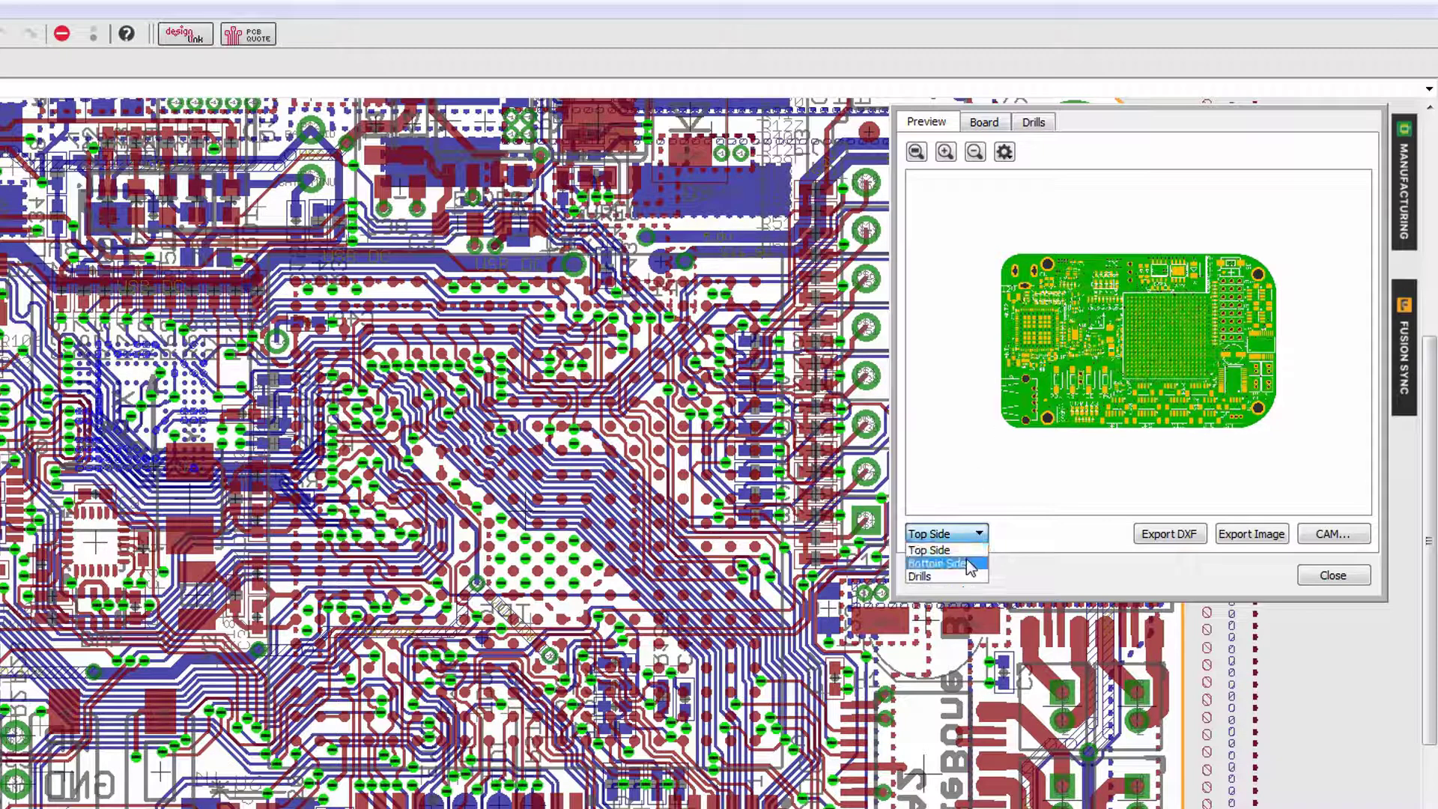
pyautogui.click(966, 563)
pyautogui.click(977, 533)
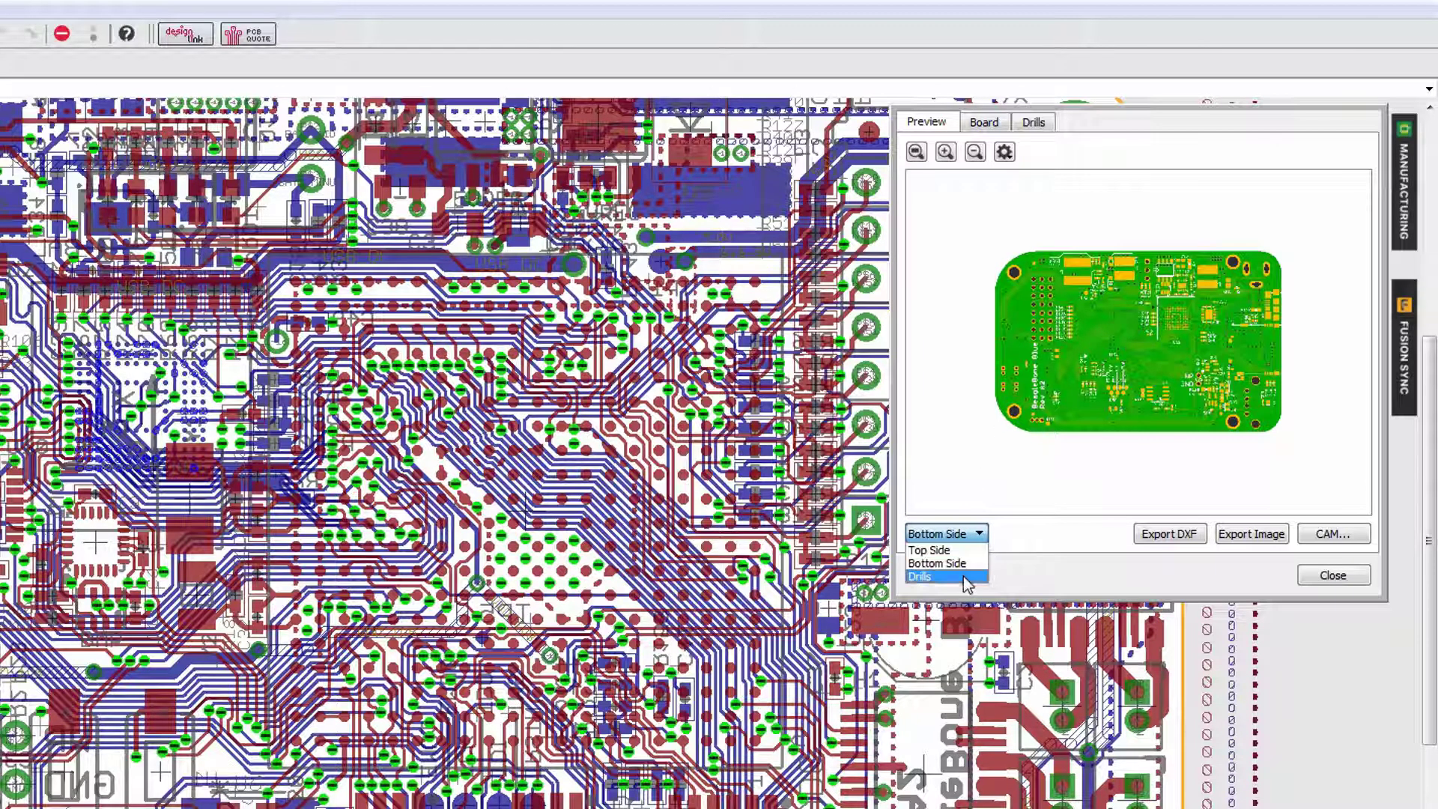
pyautogui.click(966, 578)
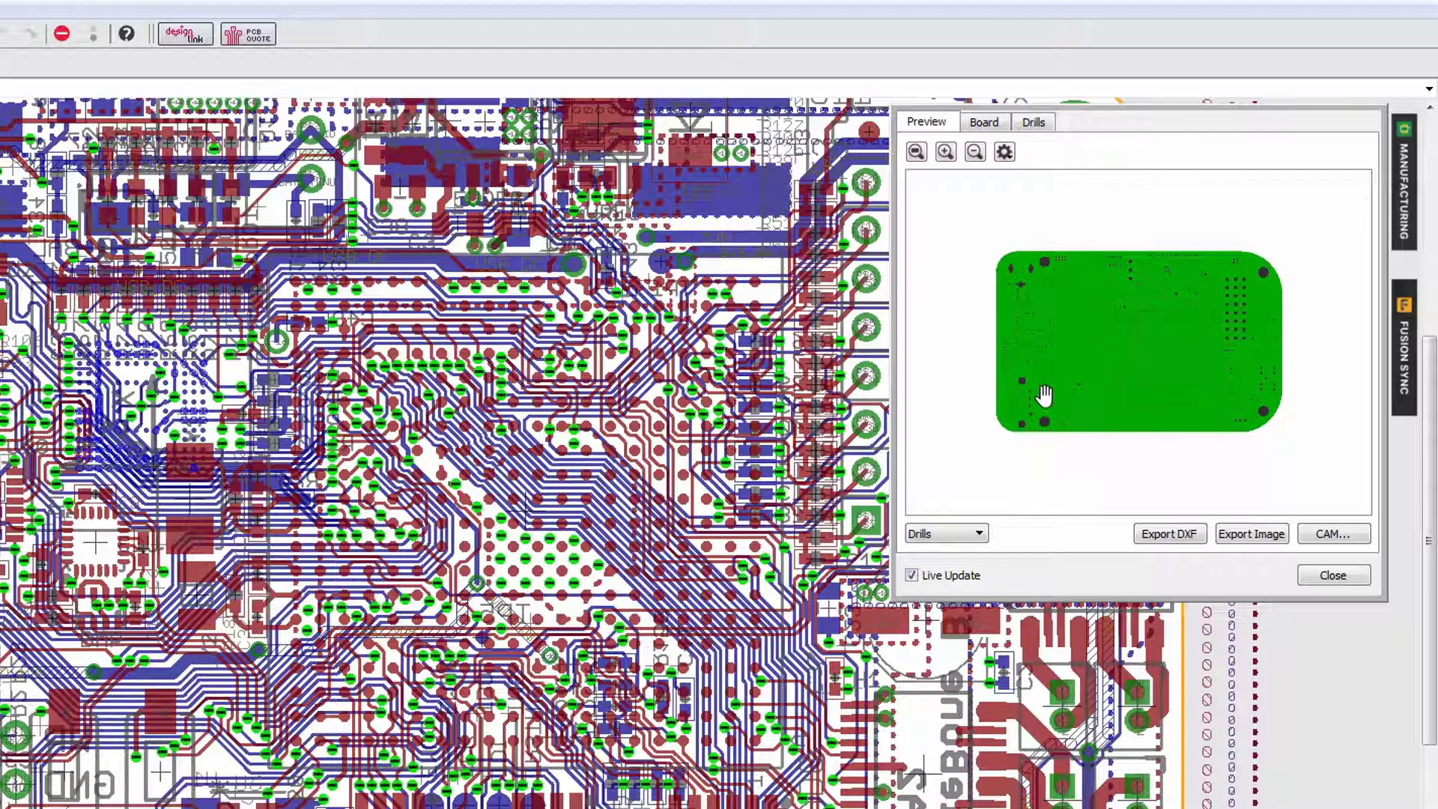
pyautogui.click(976, 537)
pyautogui.click(959, 550)
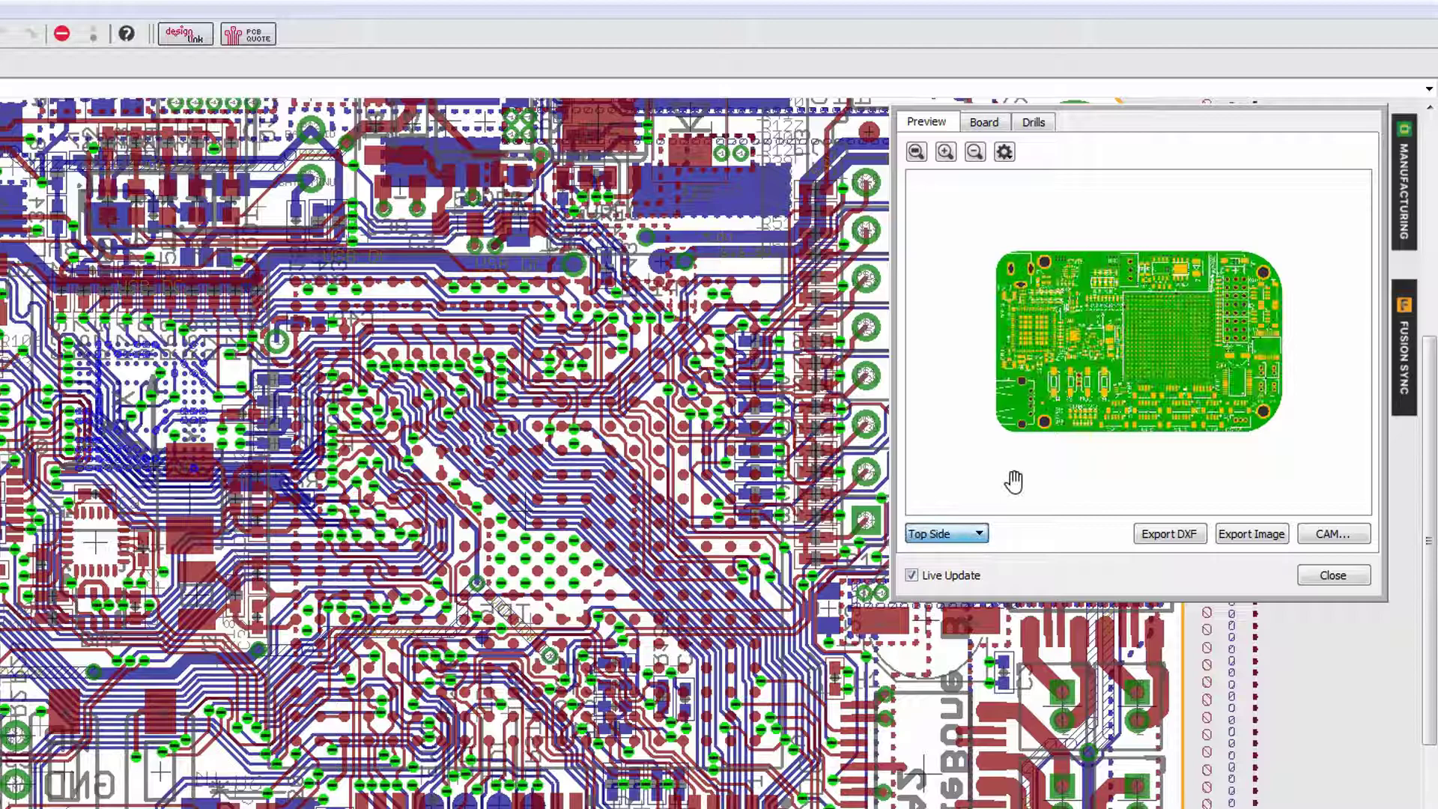
# Step: Inspect the board's top side up close in the manufacturing preview, and fit the whole board in the preview again
pyautogui.scroll(2, 1147, 354)
pyautogui.scroll(-2, 1148, 353)
pyautogui.scroll(2, 1141, 358)
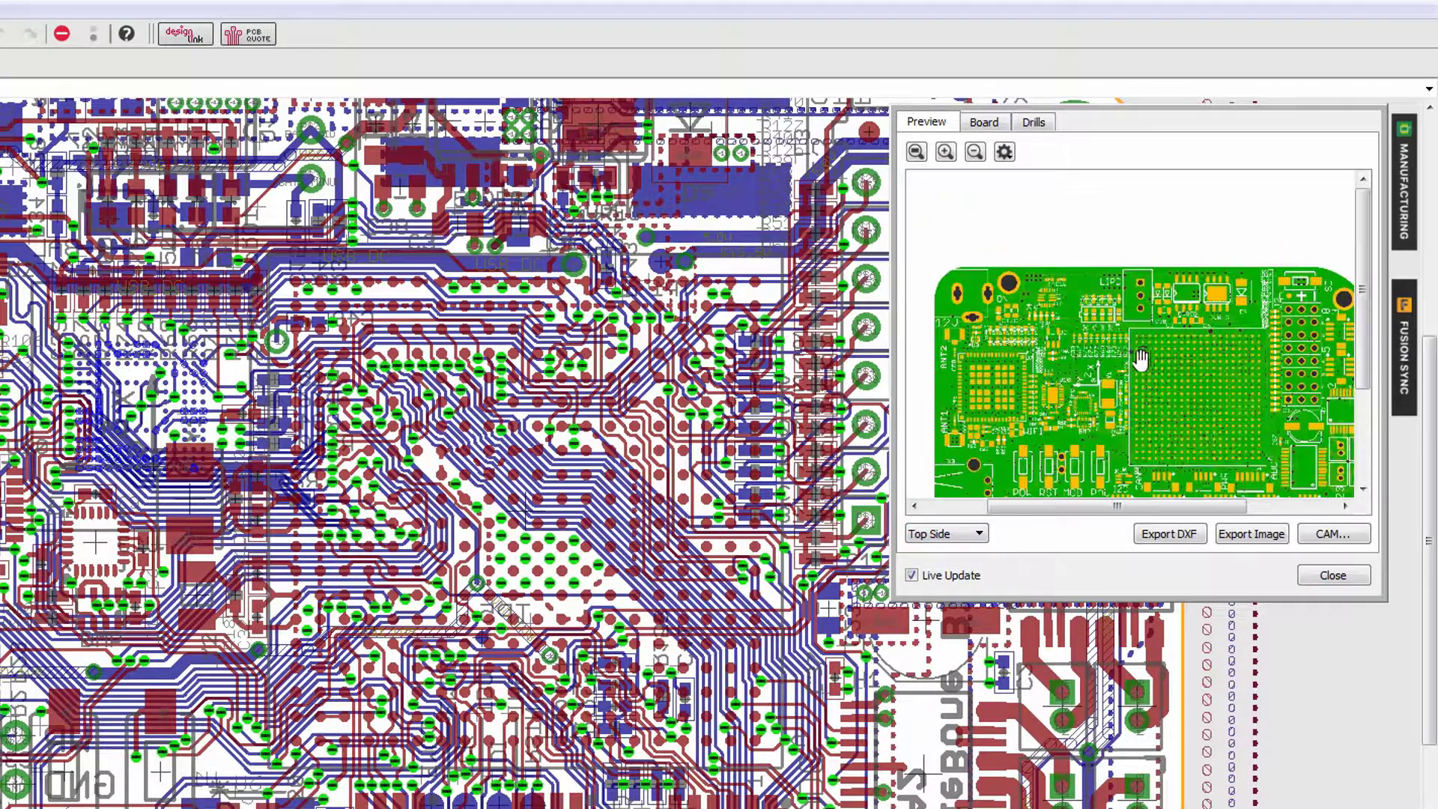
pyautogui.scroll(-2, 1140, 358)
pyautogui.moveTo(1194, 299); pyautogui.dragTo(1185, 342)
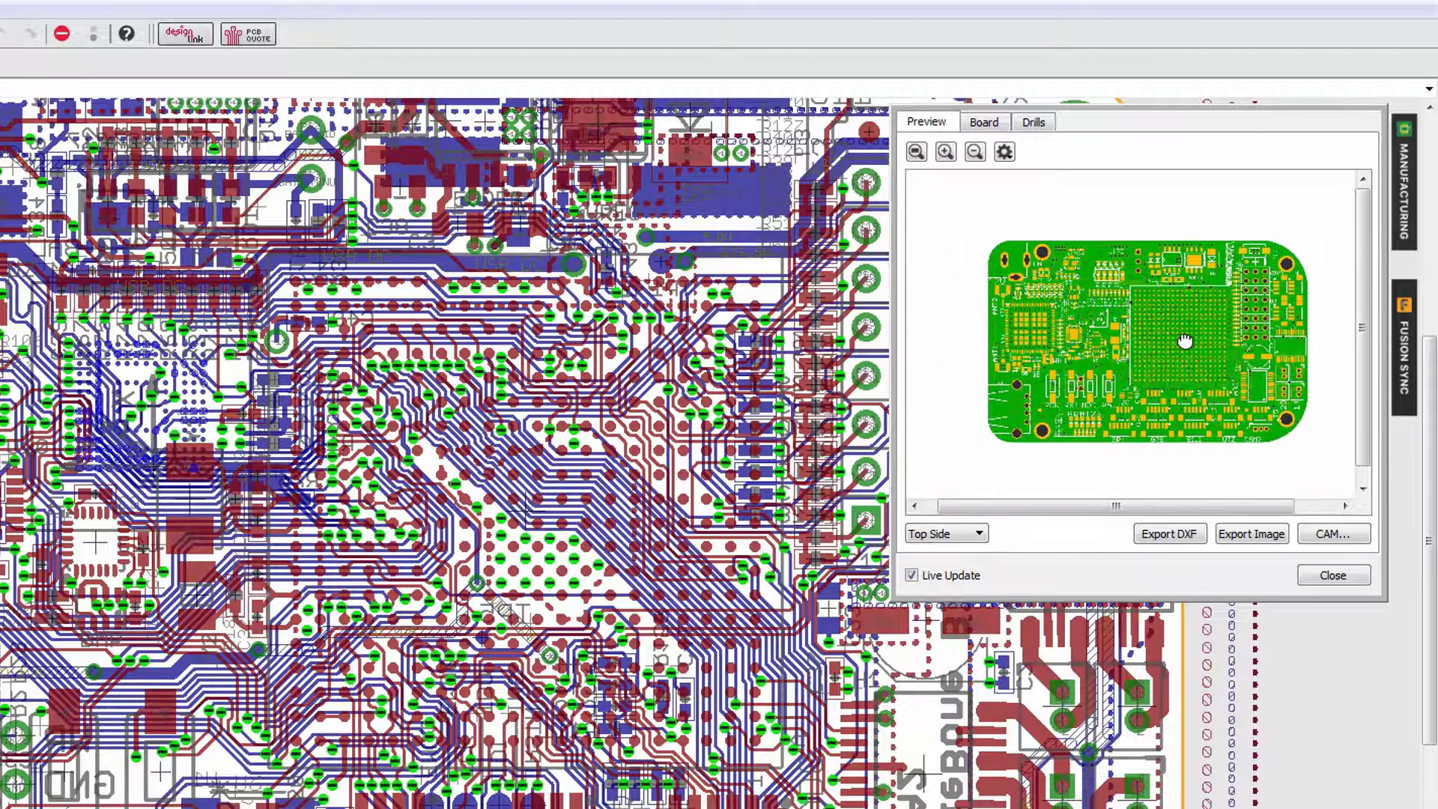
pyautogui.click(946, 152)
pyautogui.click(946, 152)
pyautogui.click(946, 152)
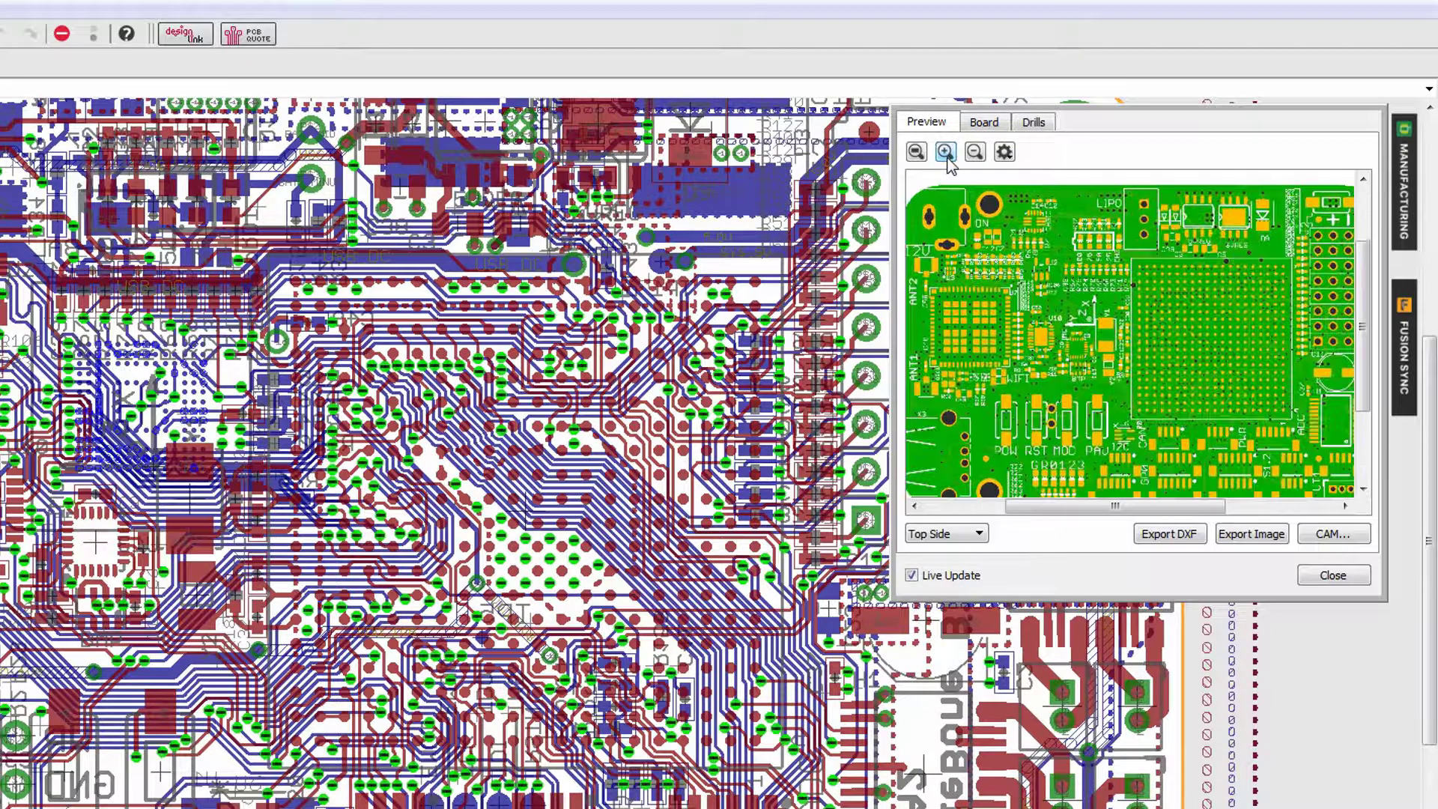
pyautogui.click(946, 152)
pyautogui.click(975, 152)
pyautogui.click(974, 152)
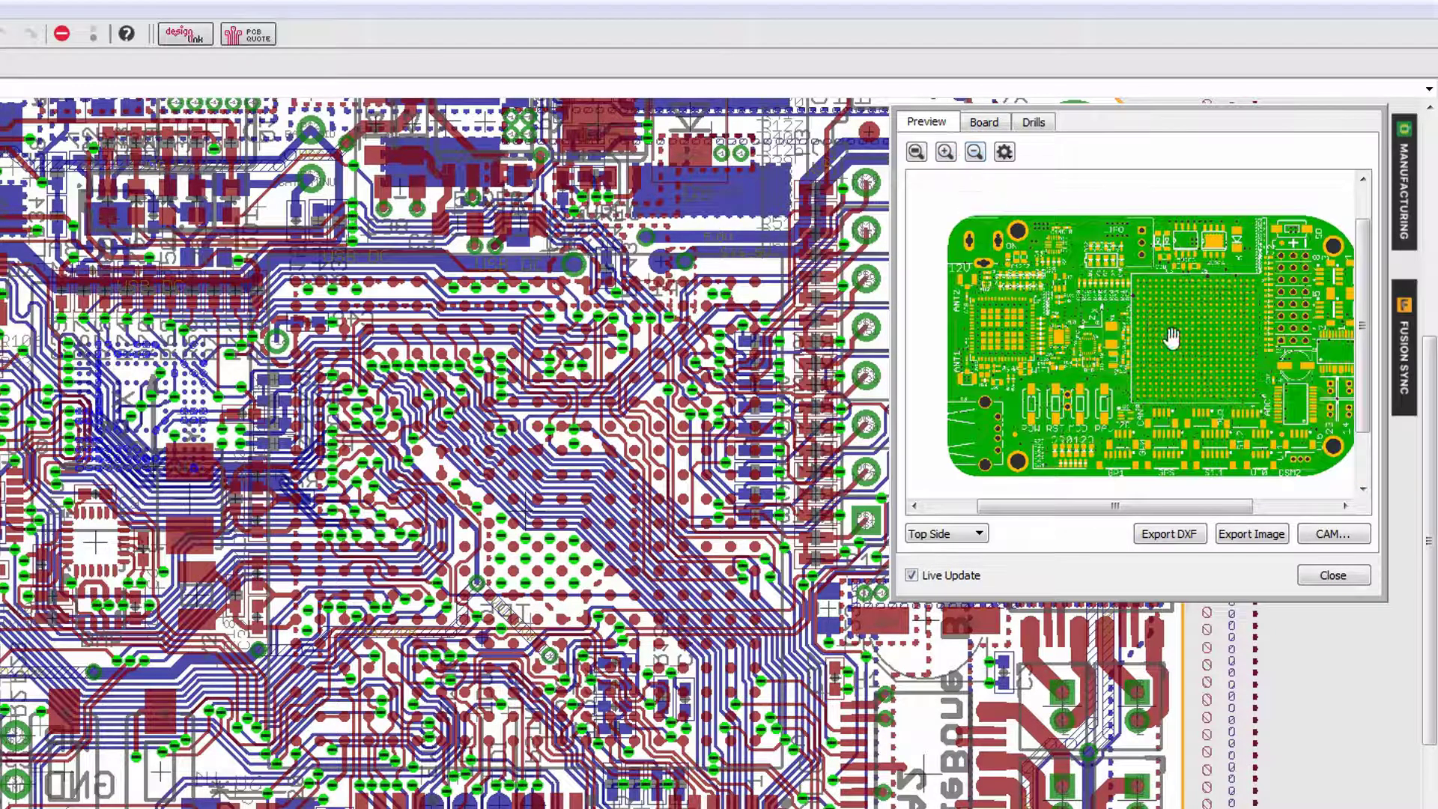
pyautogui.scroll(1, 1186, 347)
pyautogui.scroll(3, 1185, 347)
pyautogui.moveTo(1166, 376); pyautogui.dragTo(1043, 135)
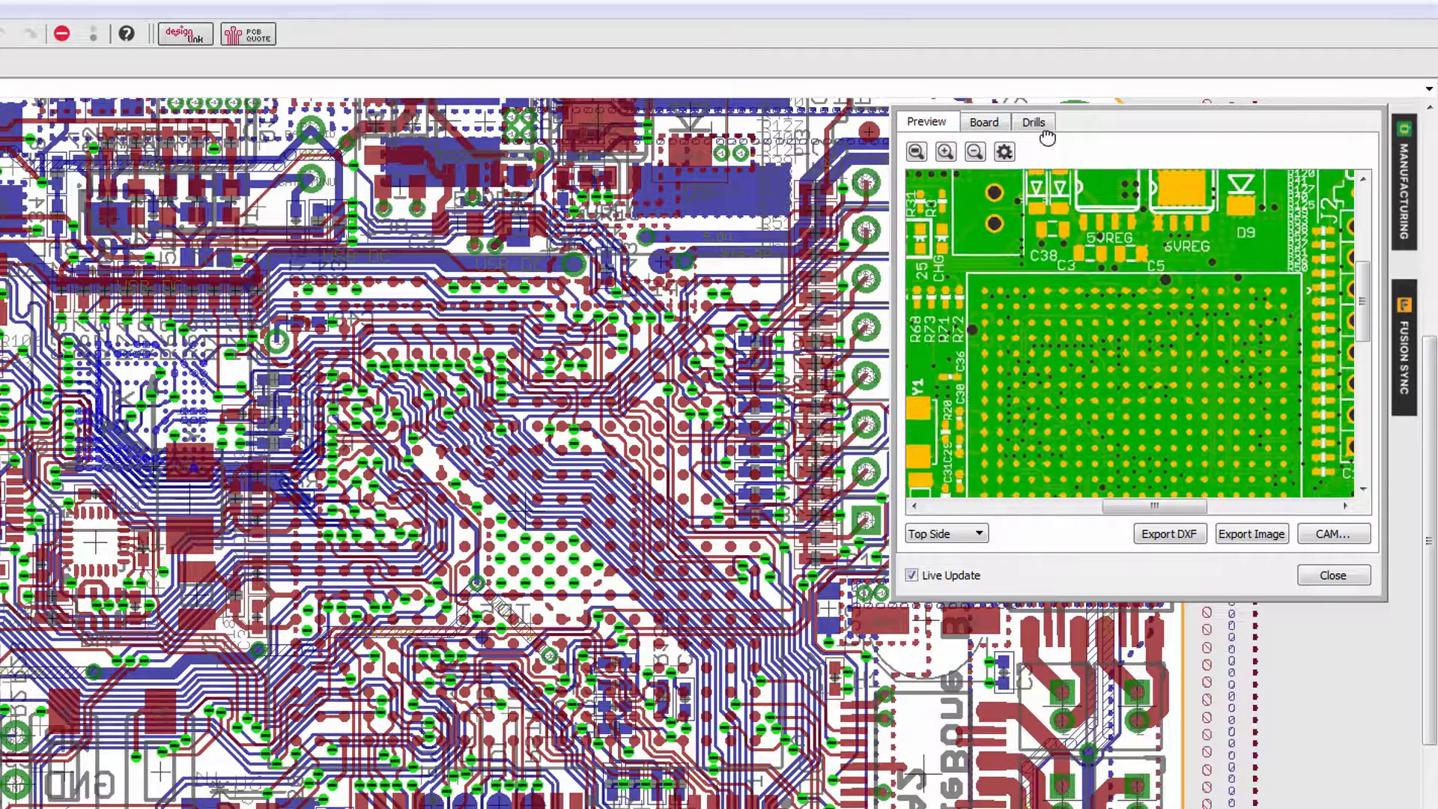
pyautogui.click(916, 152)
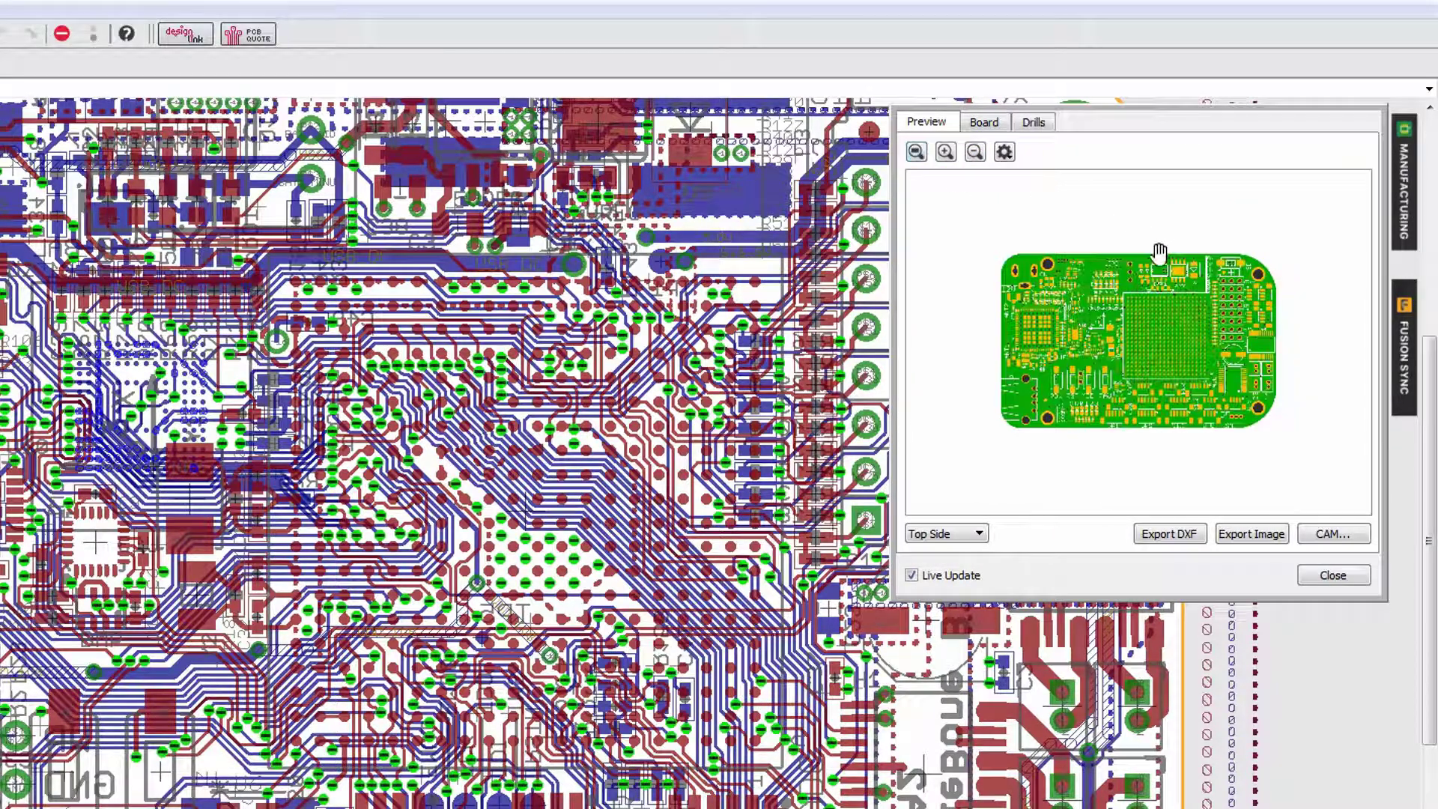
# Step: Look through the preview's color options without changing any, and show the board's property summary
pyautogui.click(1005, 153)
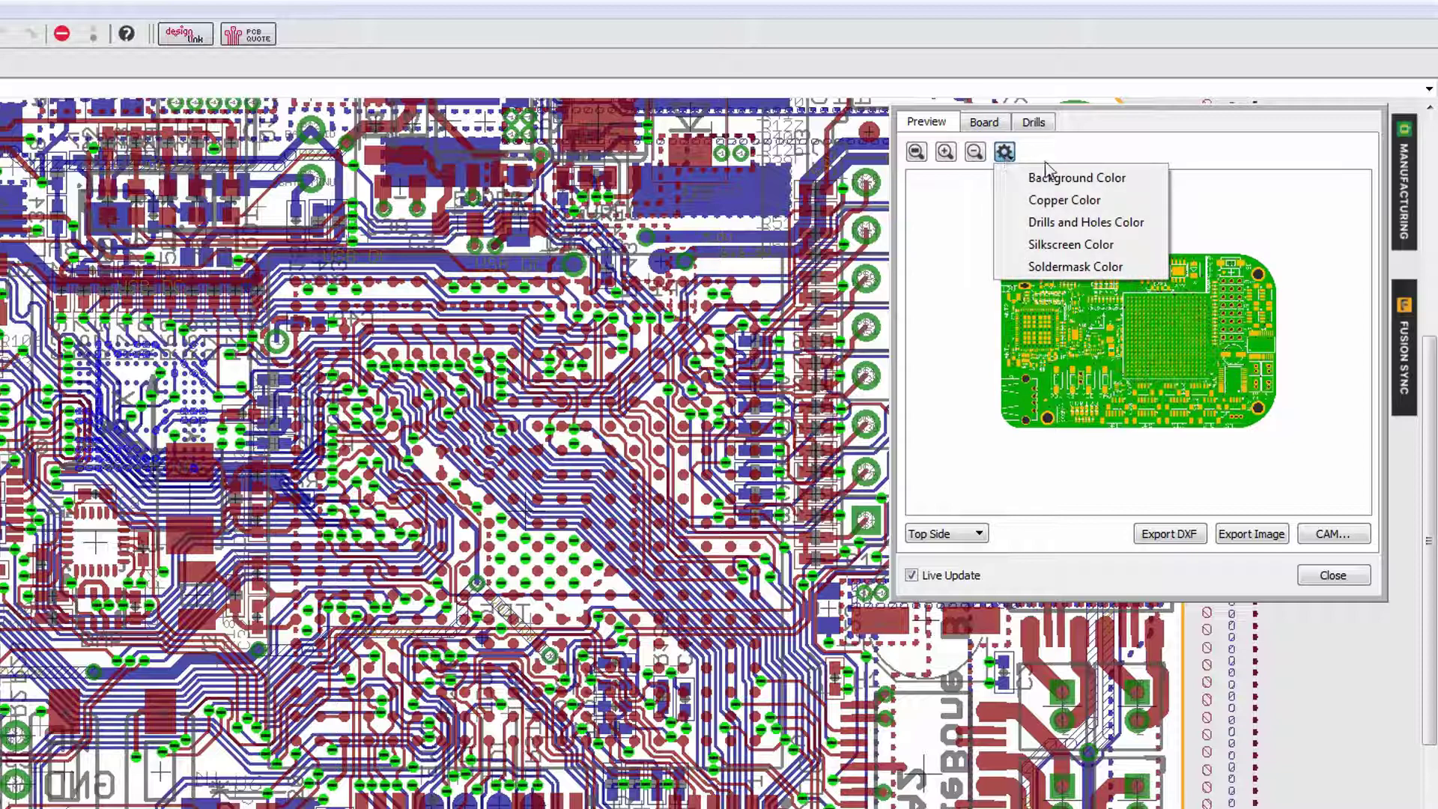
pyautogui.click(1308, 270)
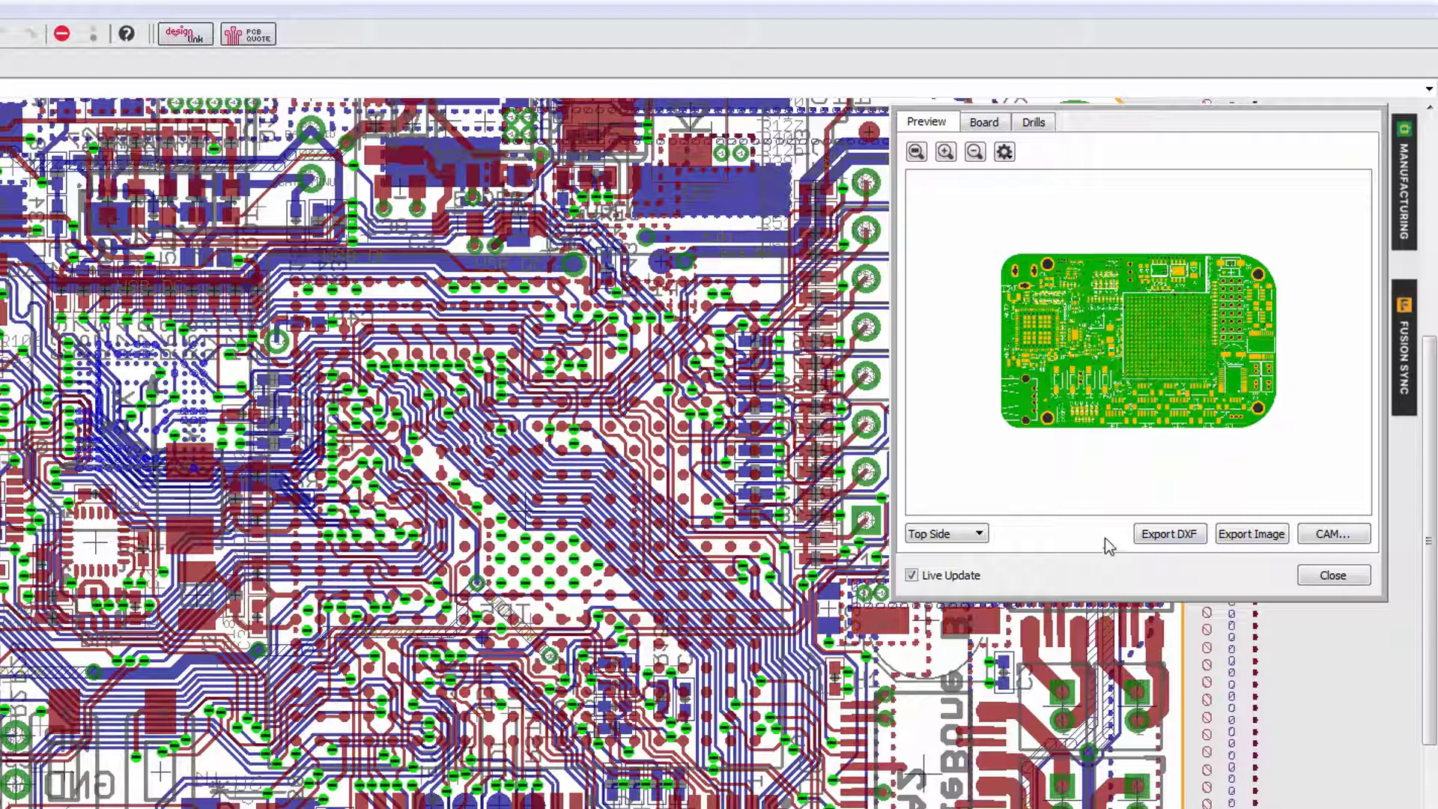
pyautogui.click(994, 125)
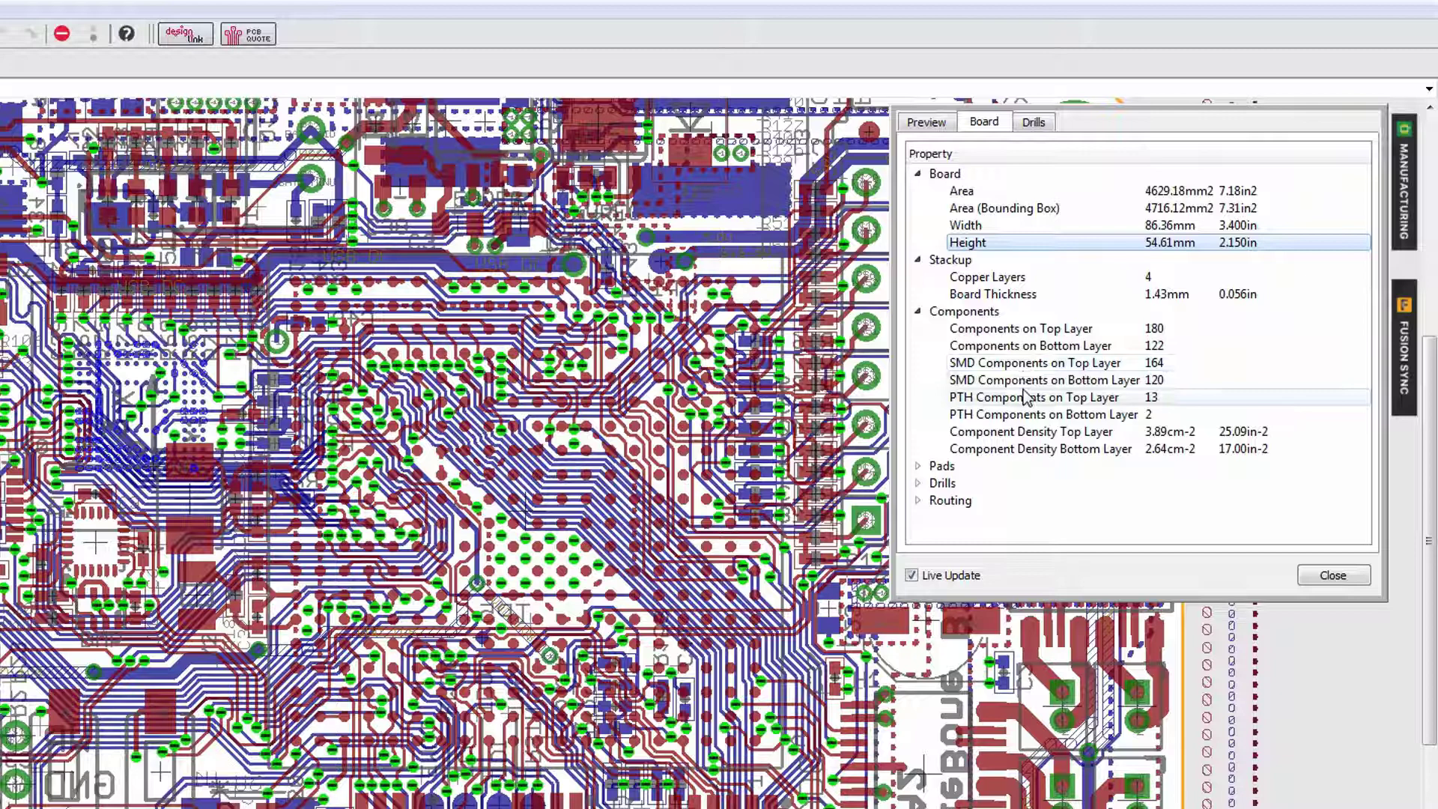
# Step: Examine the drill list, limit it to vias by excluding PTH and holes, and include both groups again
pyautogui.click(1033, 125)
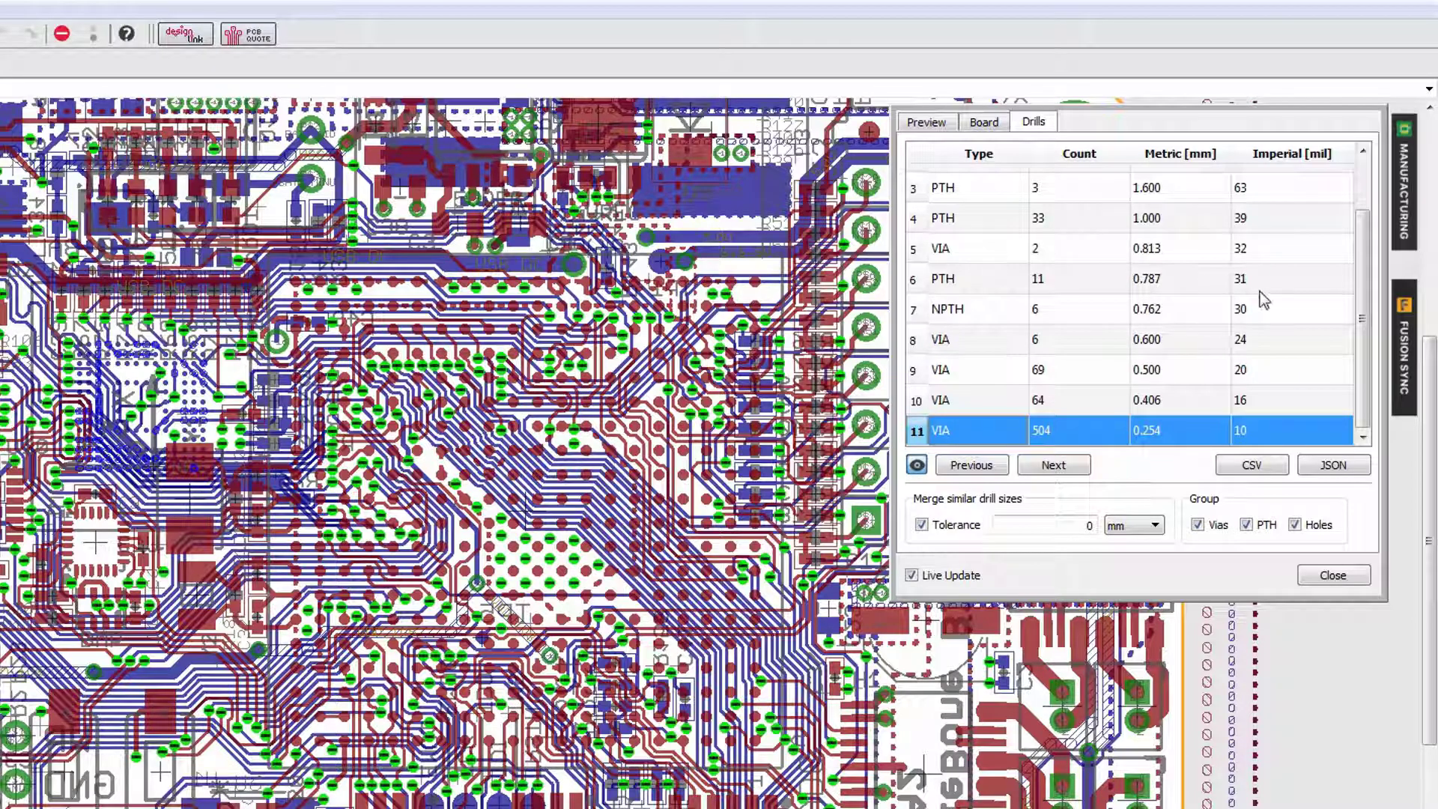
pyautogui.moveTo(1362, 288)
pyautogui.mouseDown()
pyautogui.moveTo(1360, 237)
pyautogui.moveTo(1361, 289)
pyautogui.mouseUp()
pyautogui.click(1247, 525)
pyautogui.click(1247, 525)
pyautogui.click(1294, 525)
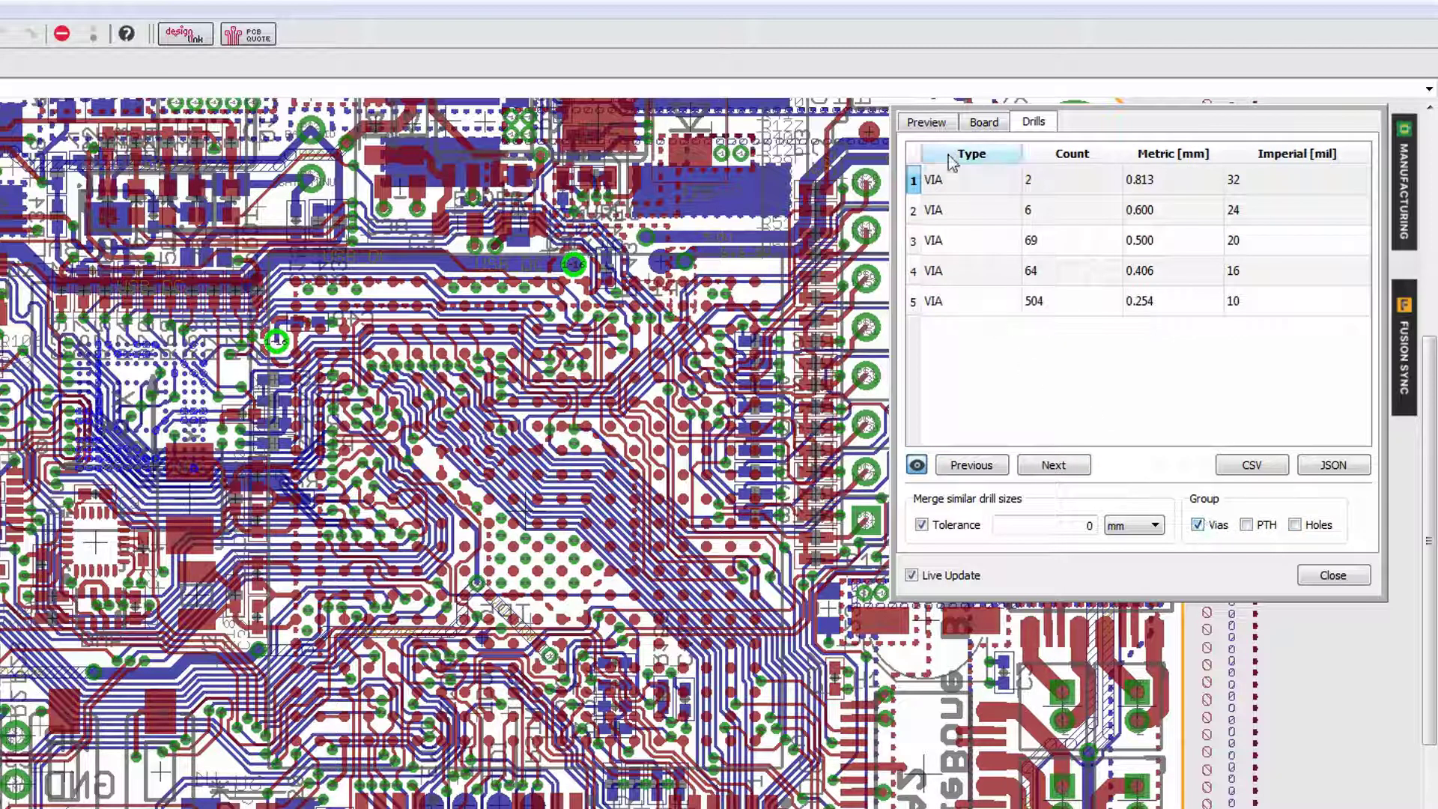
pyautogui.click(1247, 524)
pyautogui.click(1295, 525)
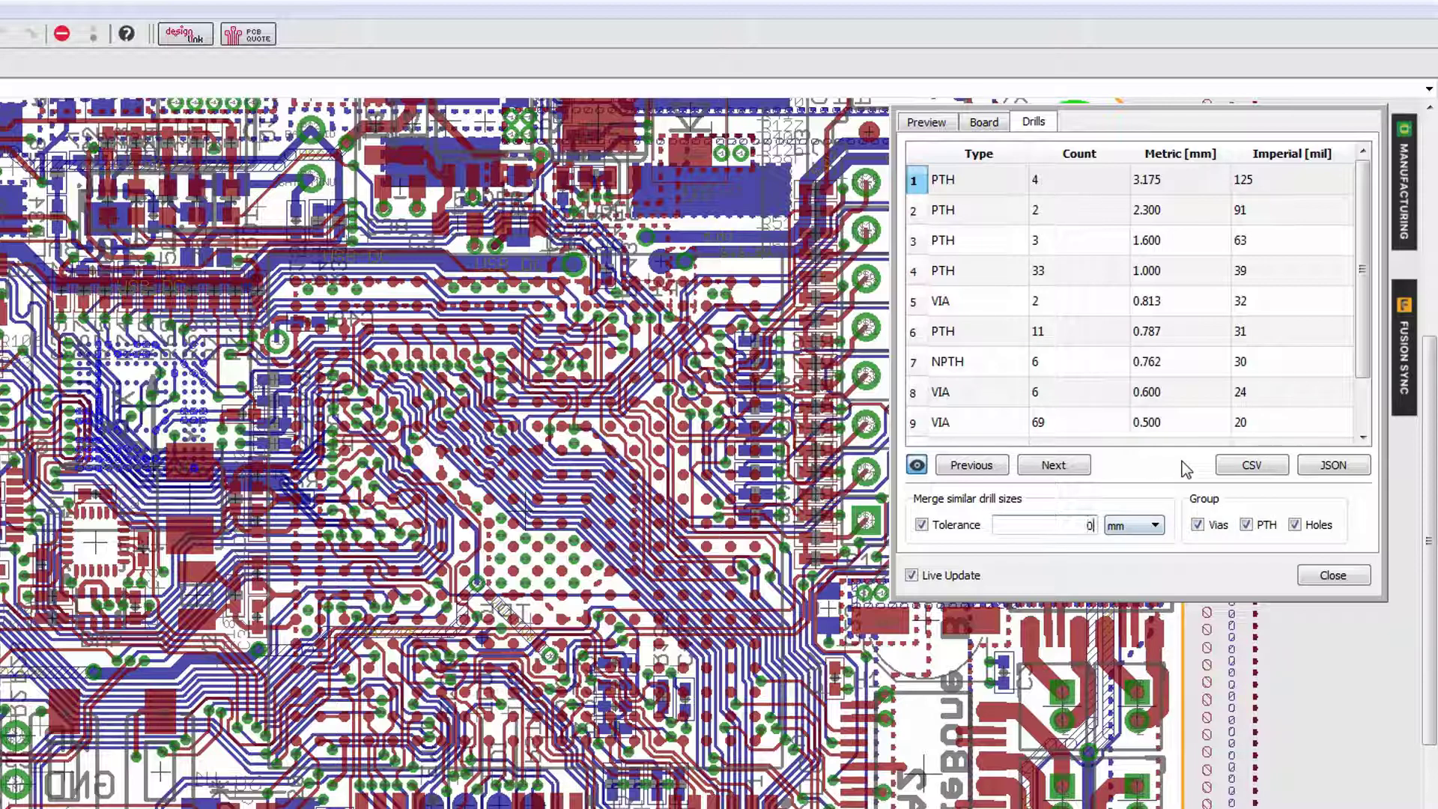
# Step: Try merging similar drill sizes with a tolerance in mm, and reset the tolerance to 0
pyautogui.press('Return')
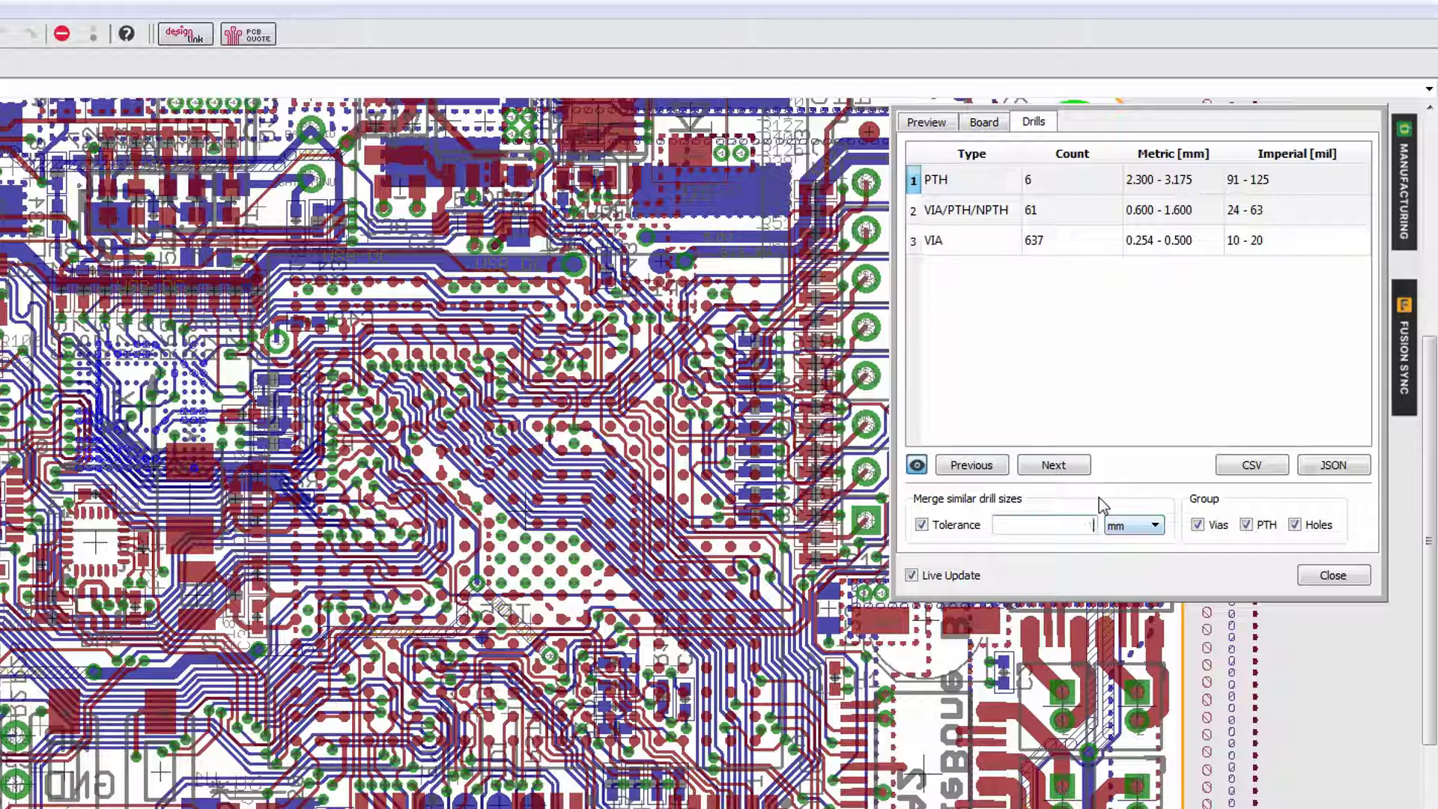
pyautogui.write('0')
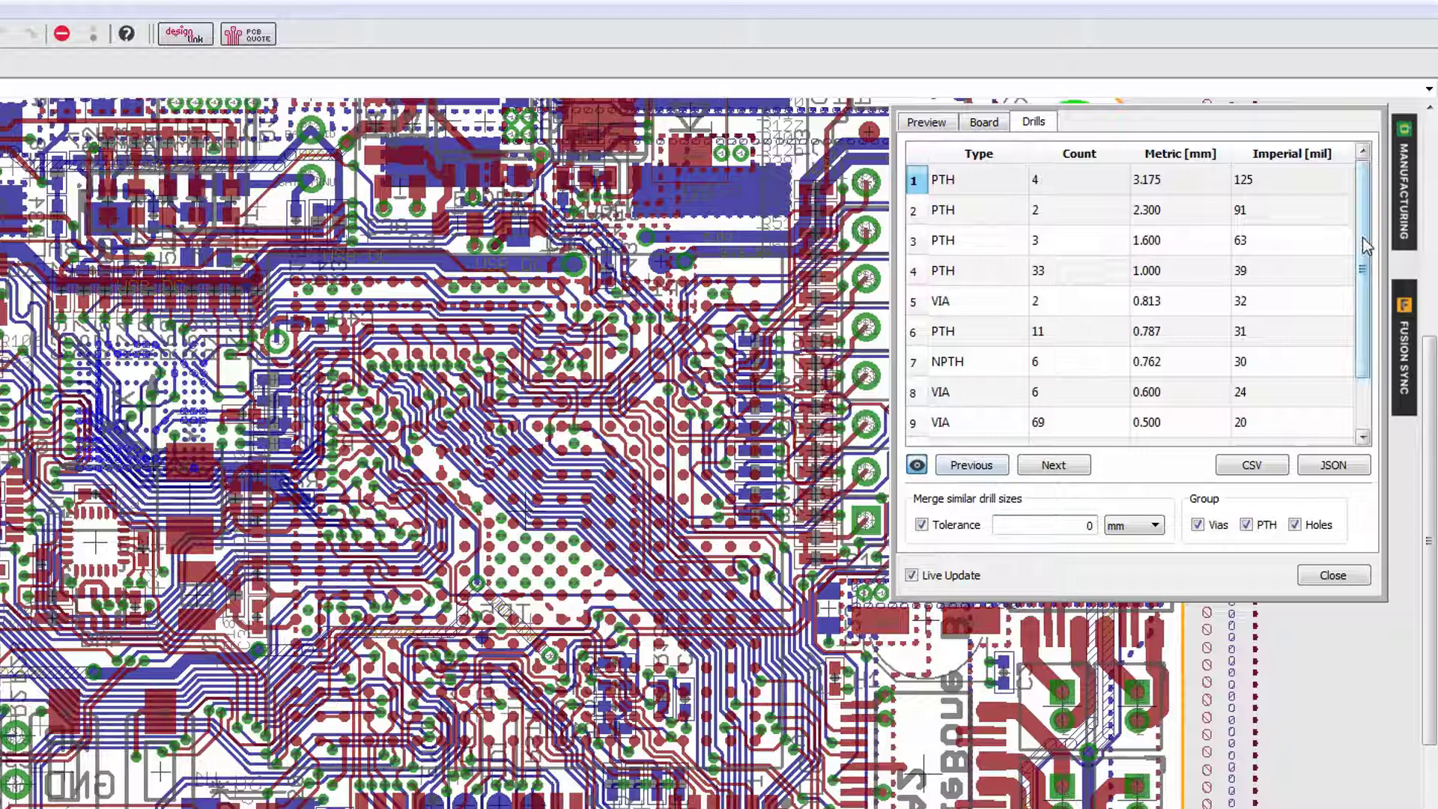
# Step: Highlight the 0.254 mm vias on the board from the drill list, and return to the board preview
pyautogui.scroll(-1, 1365, 246)
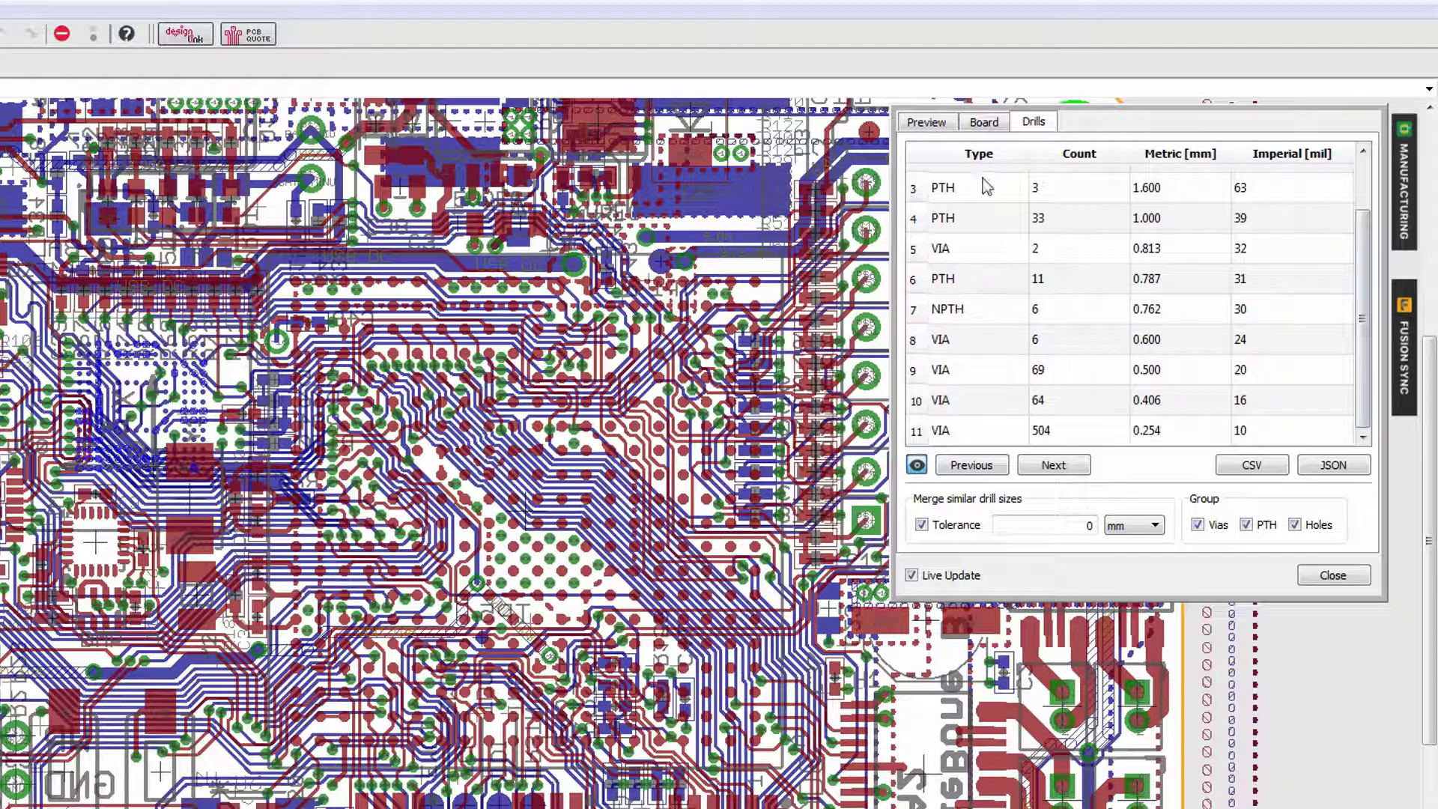
pyautogui.click(955, 438)
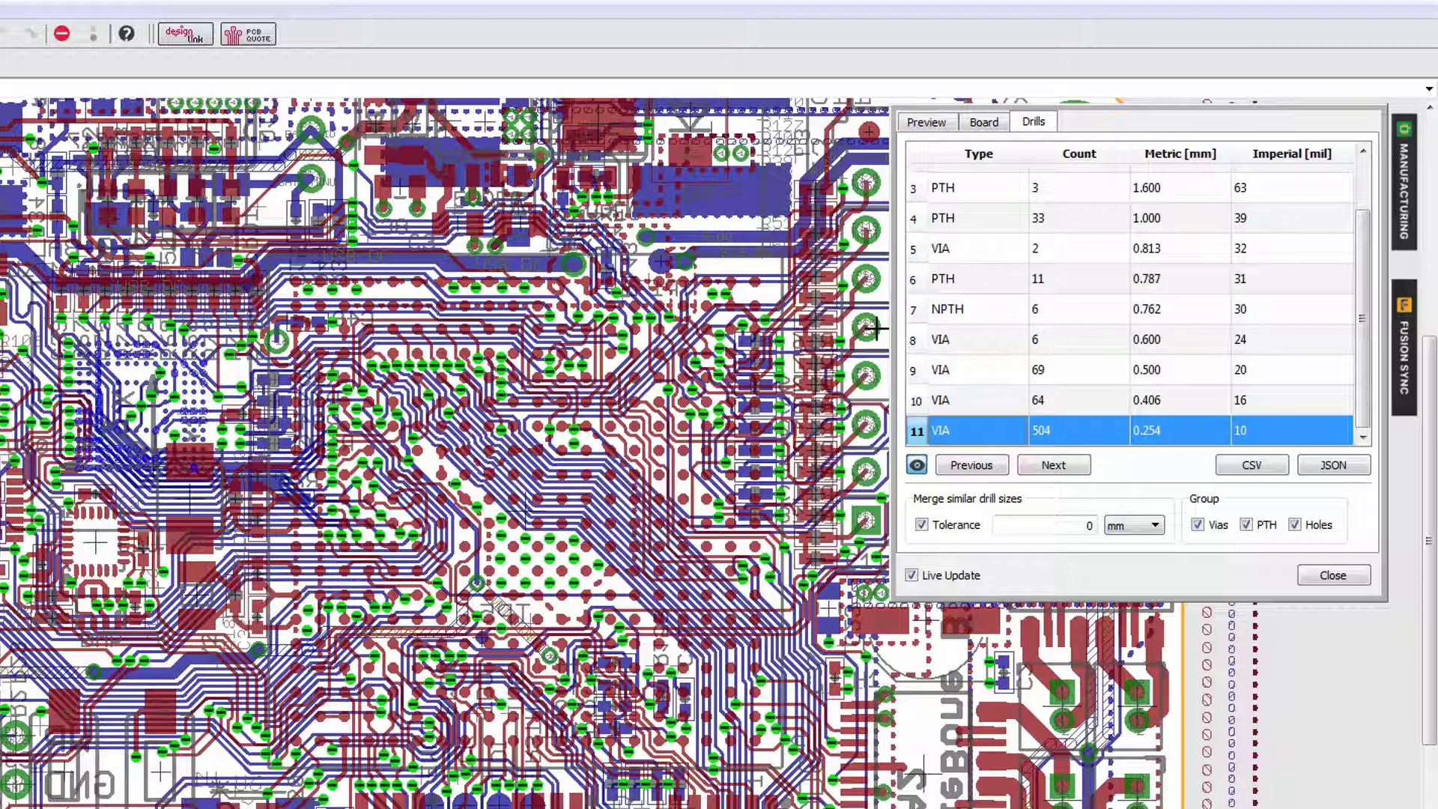
pyautogui.click(942, 126)
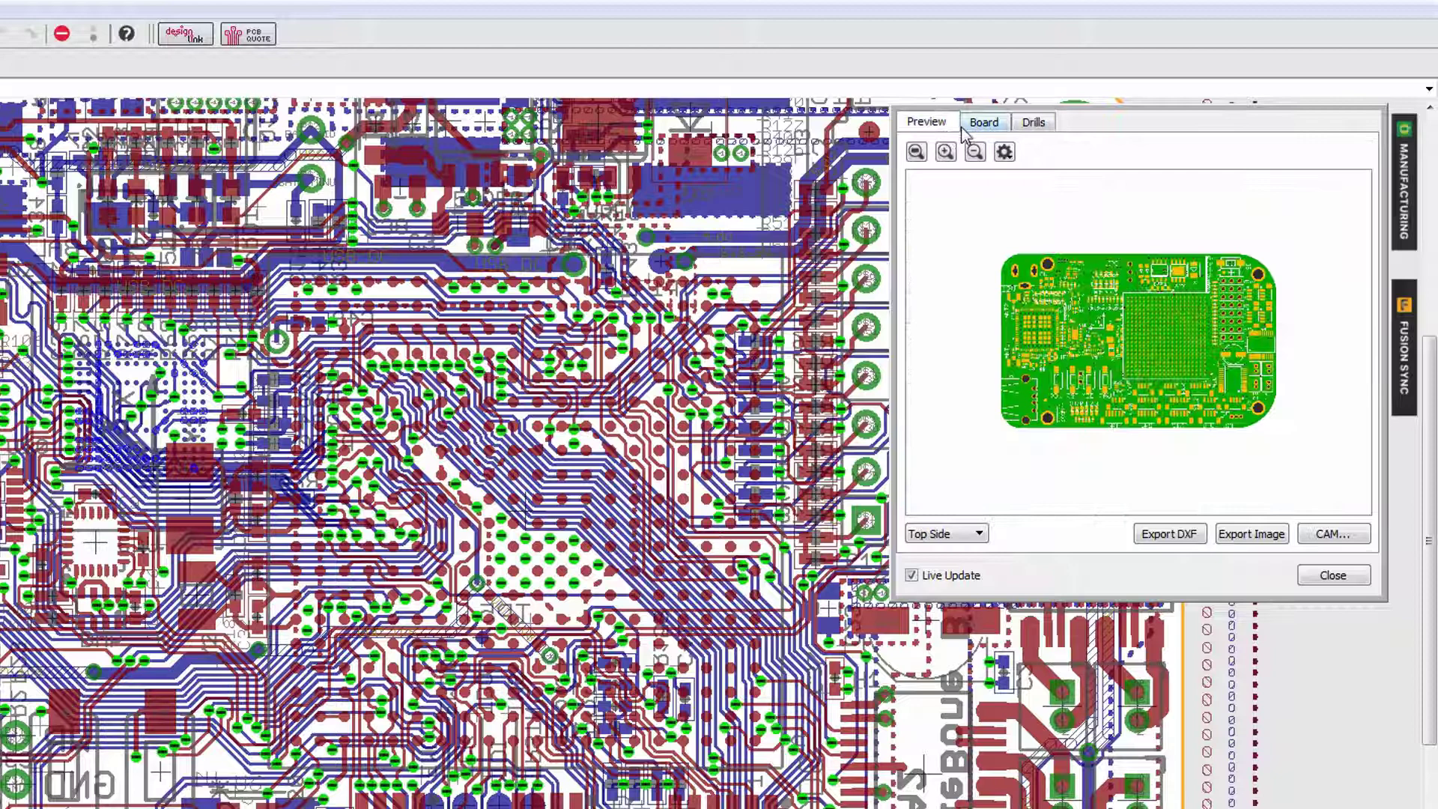